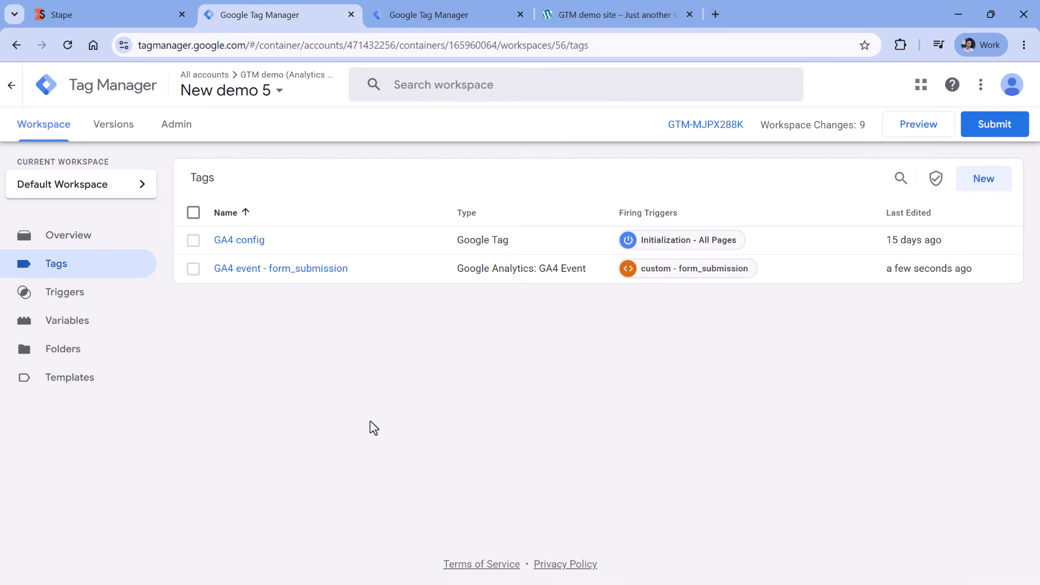
# - Open the web container's installation code and examine the googletagmanager.com script address in the head snippet
pyautogui.click(707, 128)
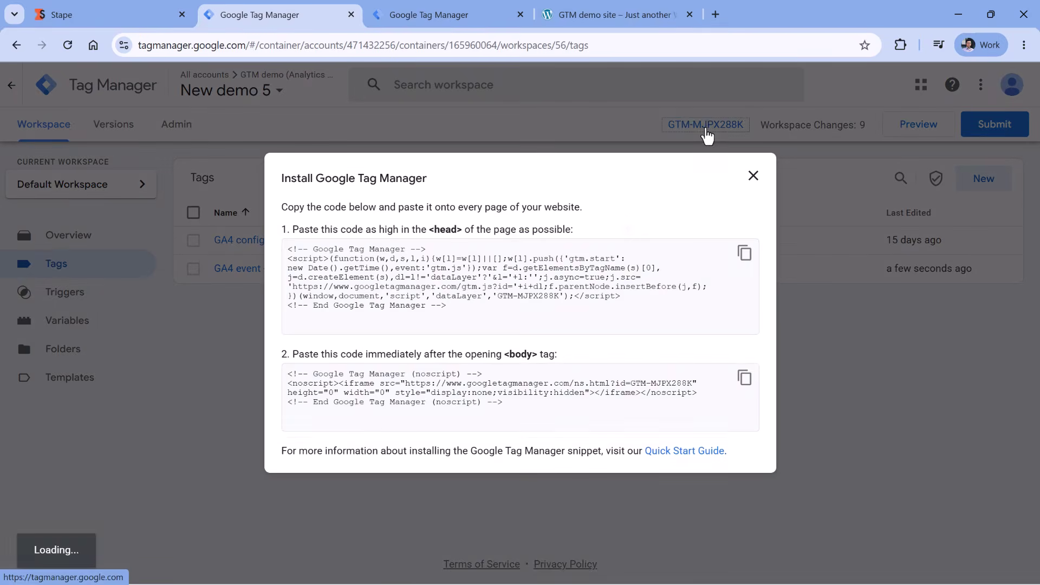
pyautogui.moveTo(460, 318); pyautogui.dragTo(291, 252)
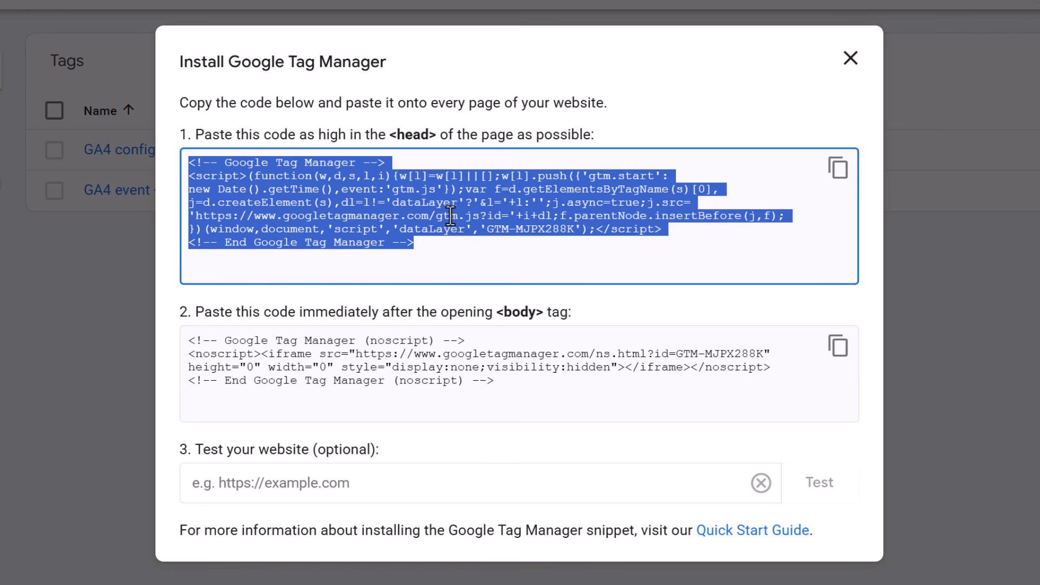
pyautogui.click(450, 215)
pyautogui.doubleClick(209, 216)
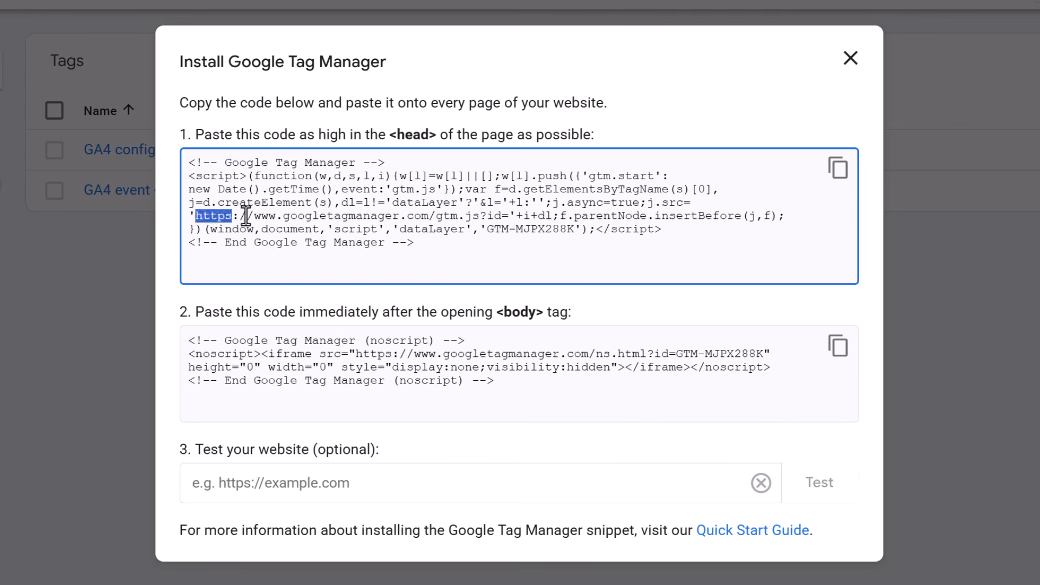
pyautogui.moveTo(246, 216); pyautogui.dragTo(427, 216)
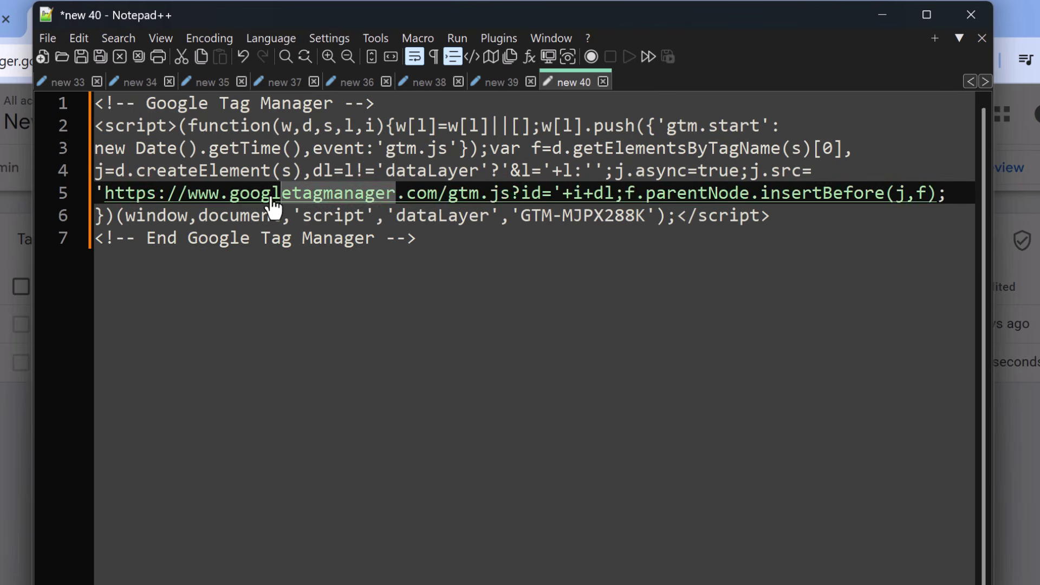
pyautogui.doubleClick(260, 195)
pyautogui.write('example')
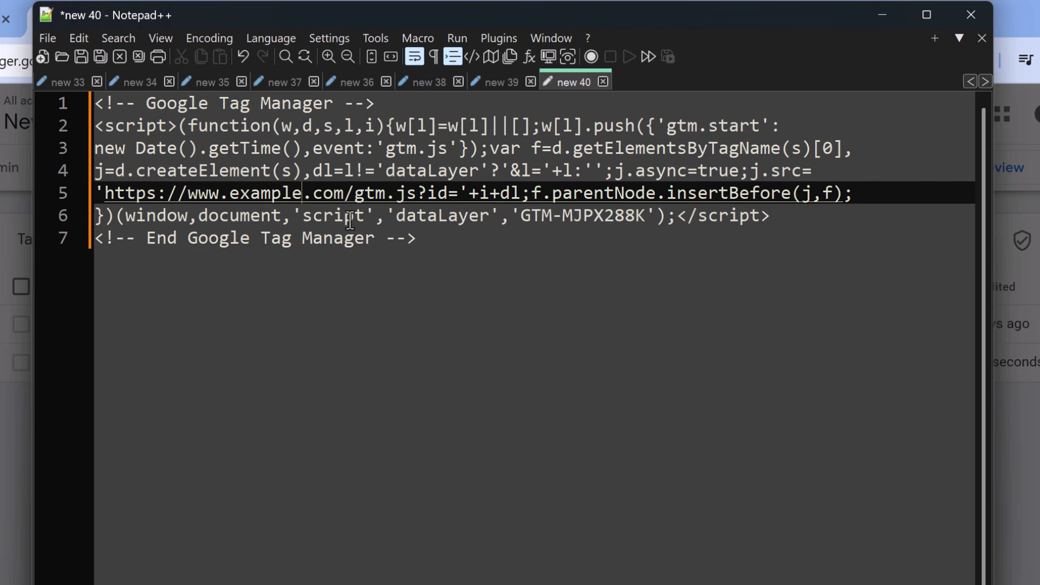
pyautogui.press('Right')
pyautogui.press('Right')
pyautogui.press('Right')
pyautogui.press('Right')
pyautogui.write('/')
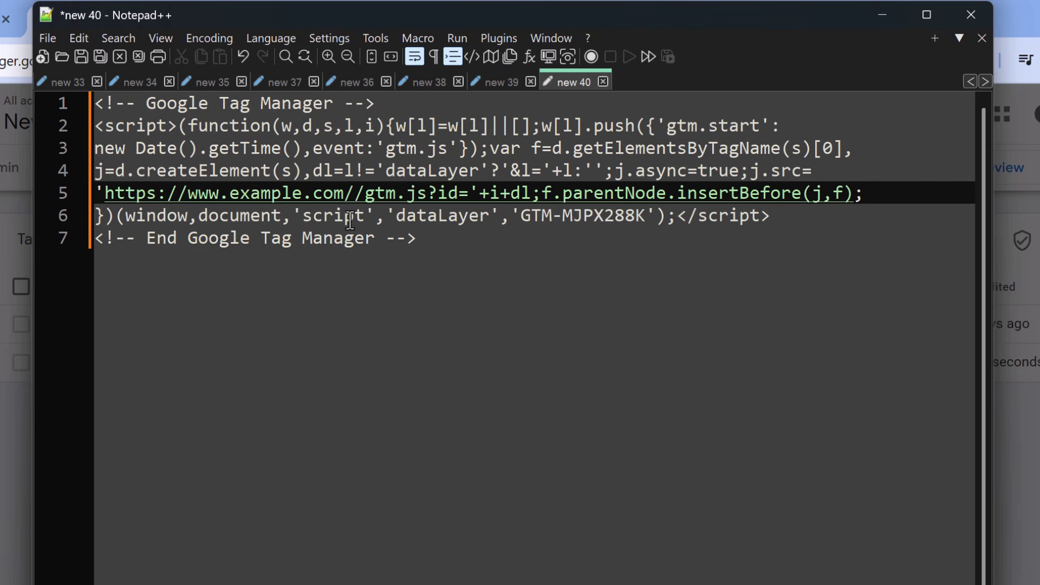
pyautogui.write('abc')
pyautogui.click(490, 299)
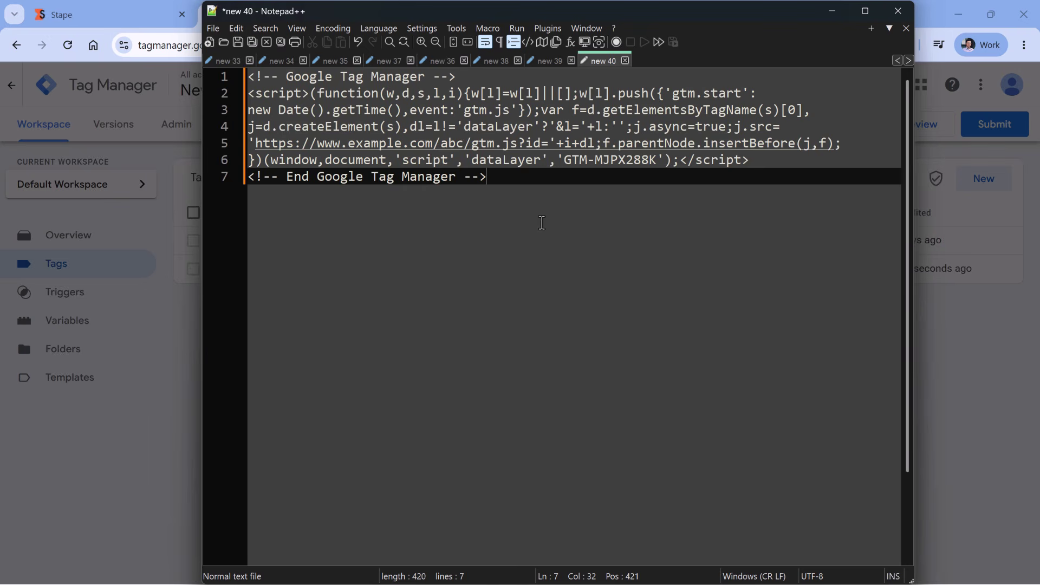
# - Switch to Stape and open the Custom Loader power-up's setup form for the GTM Playground container
pyautogui.click(128, 17)
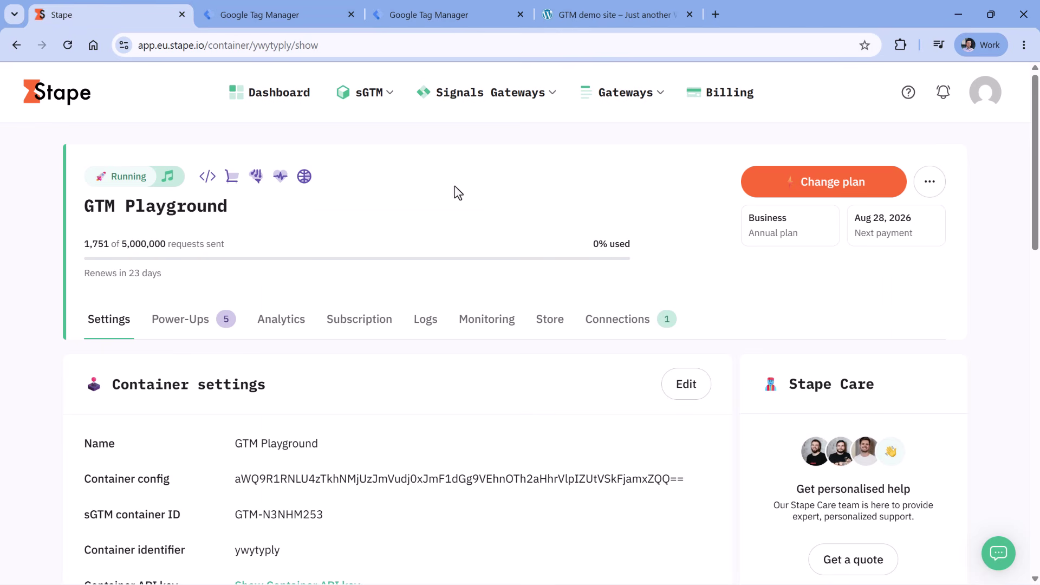
pyautogui.scroll(1, 424, 162)
pyautogui.click(173, 321)
pyautogui.scroll(-3, 282, 255)
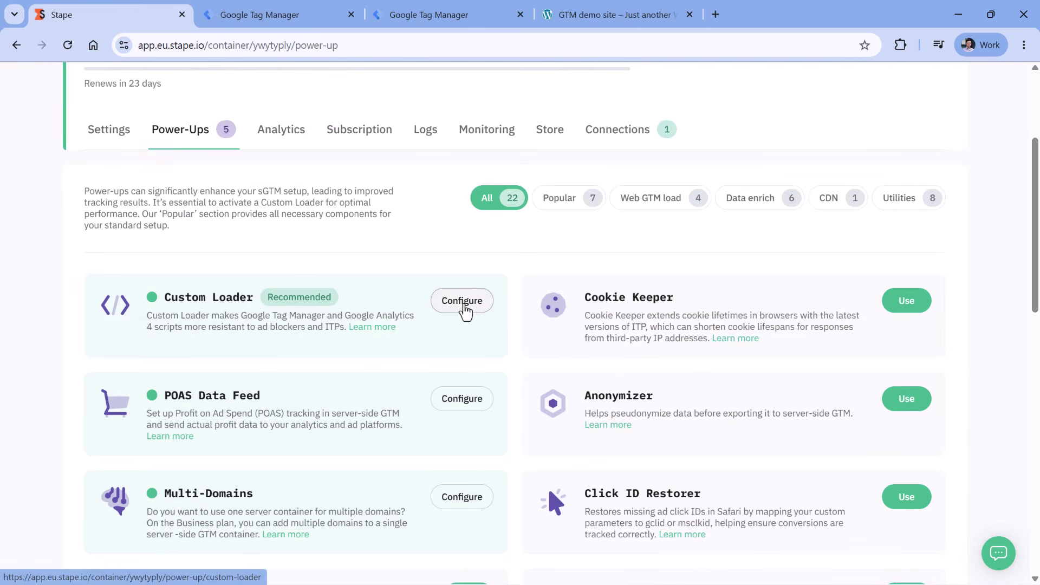
pyautogui.click(468, 308)
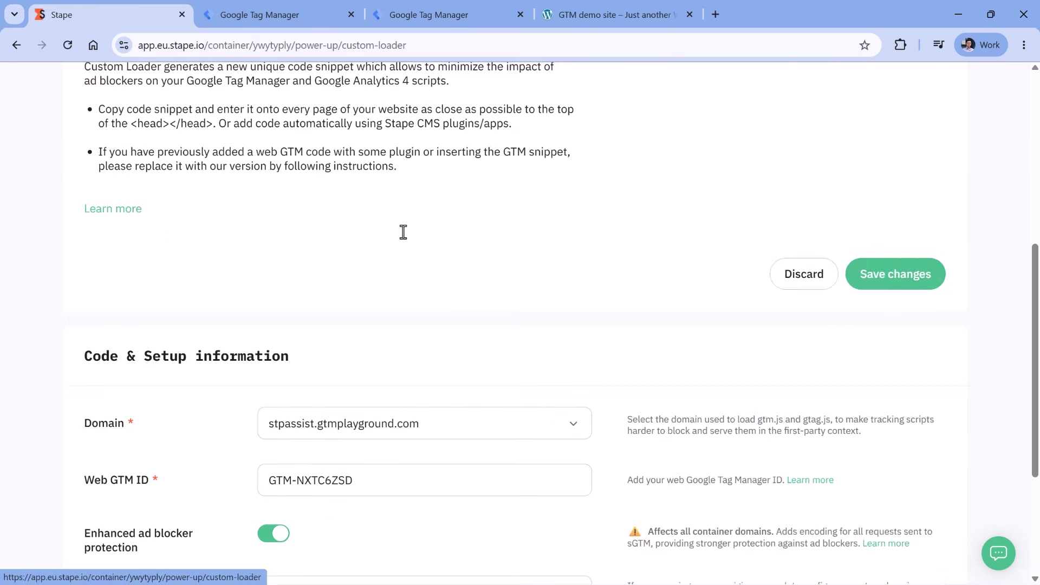
pyautogui.scroll(-4, 403, 232)
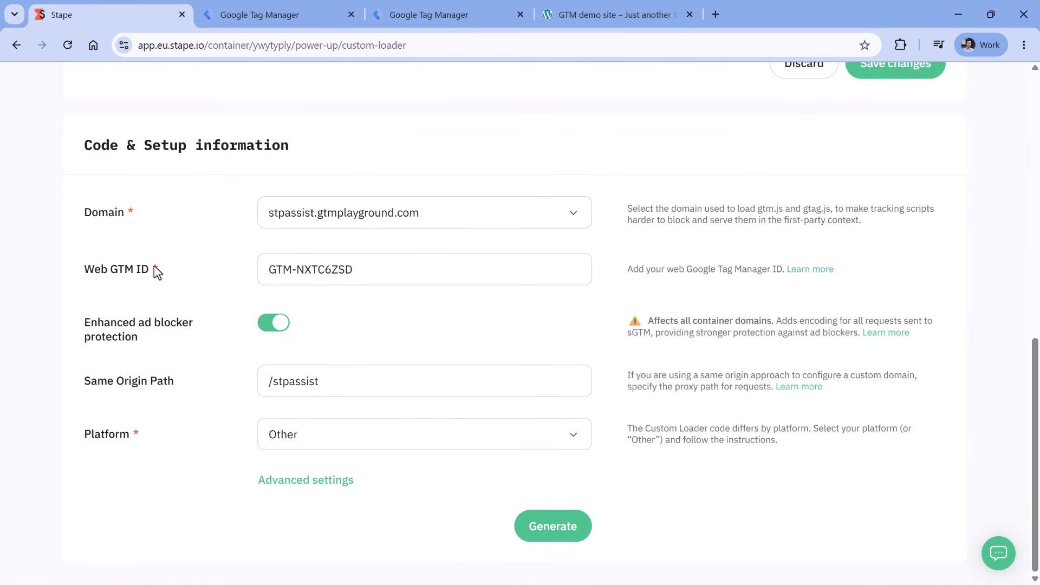
# - Review the Web GTM ID and Same Origin Path, choose Other as the platform, and generate the Custom Loader code
pyautogui.moveTo(365, 271); pyautogui.dragTo(261, 271)
pyautogui.click(209, 241)
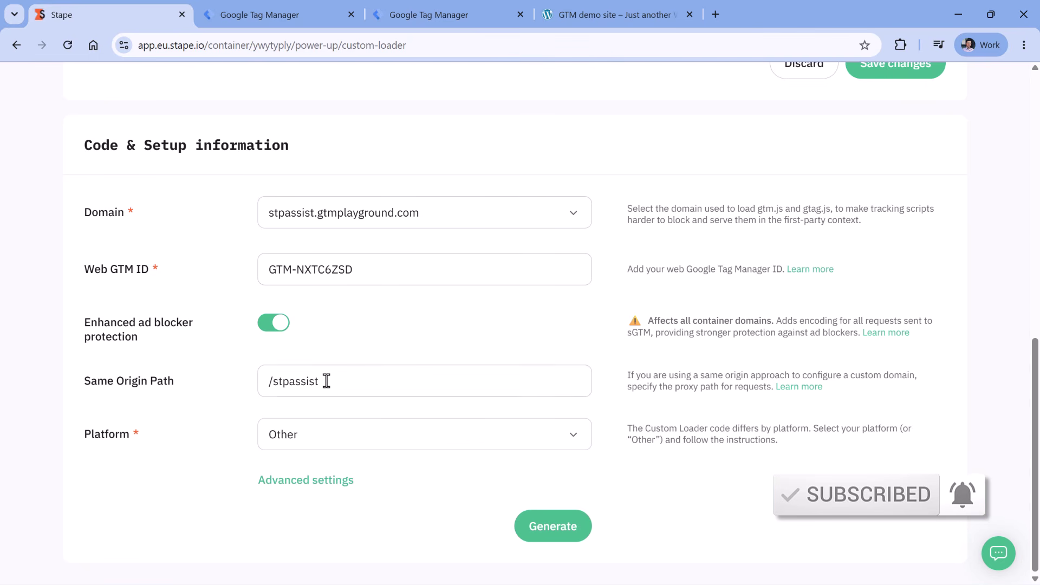
pyautogui.moveTo(327, 380); pyautogui.dragTo(262, 381)
pyautogui.click(364, 359)
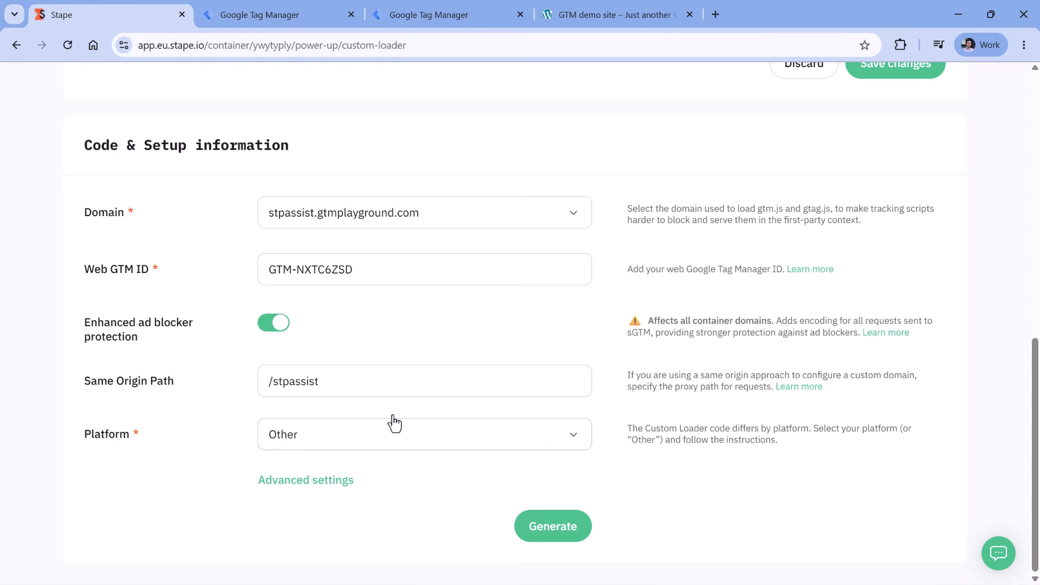
pyautogui.click(440, 445)
pyautogui.scroll(3, 403, 356)
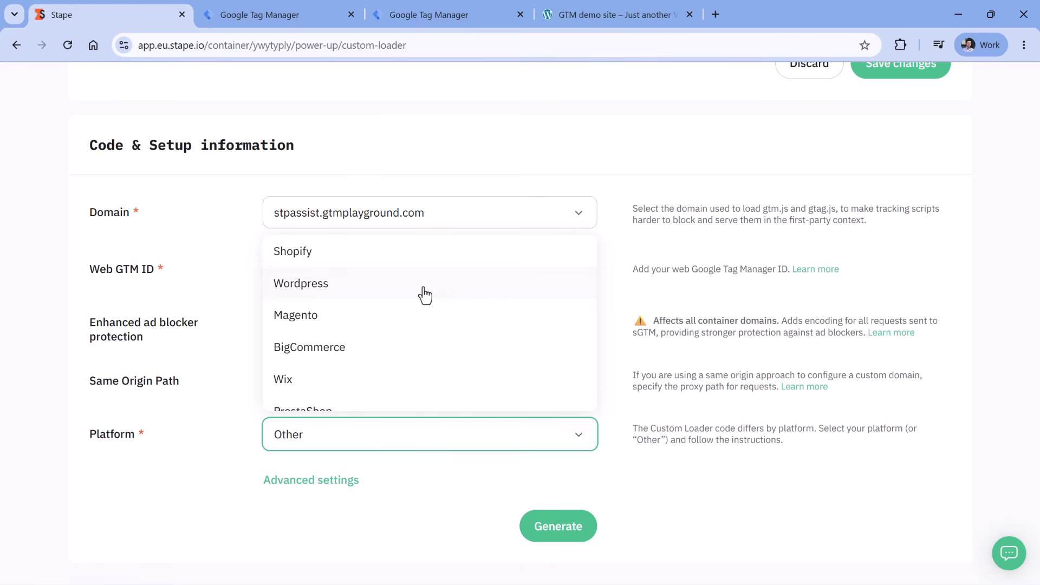
pyautogui.scroll(-3, 423, 295)
pyautogui.click(302, 398)
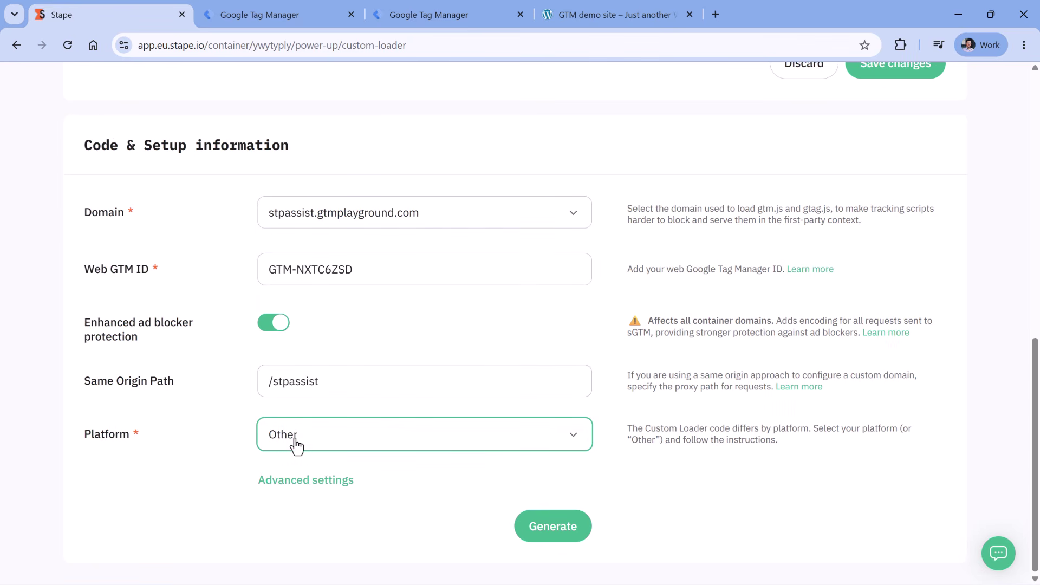
pyautogui.click(544, 532)
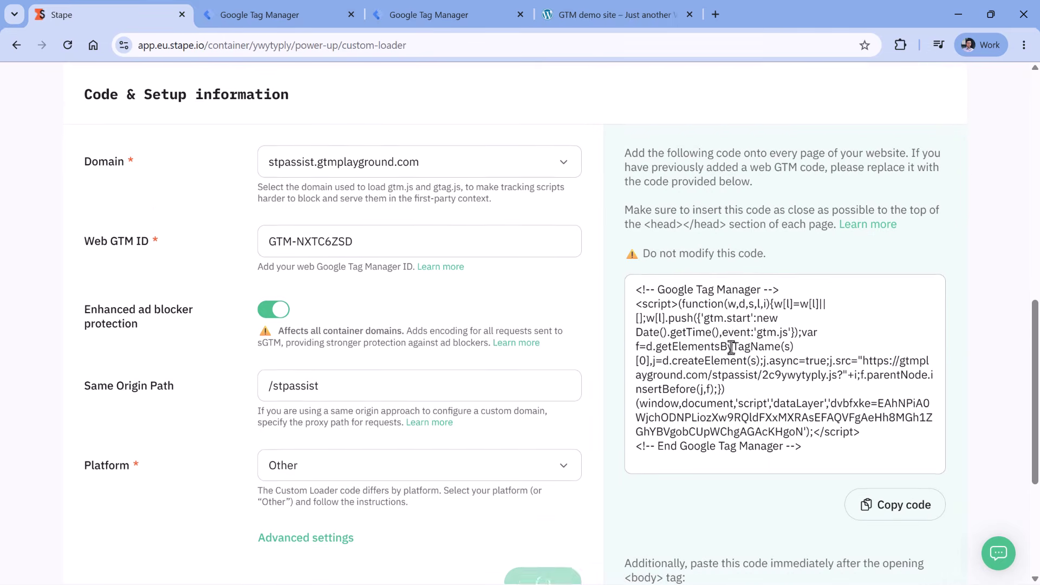
# - Compare the generated Custom Loader snippet with the standard Tag Manager snippet, checking its script domain and the /stpassist/ path
pyautogui.moveTo(634, 286); pyautogui.dragTo(813, 445)
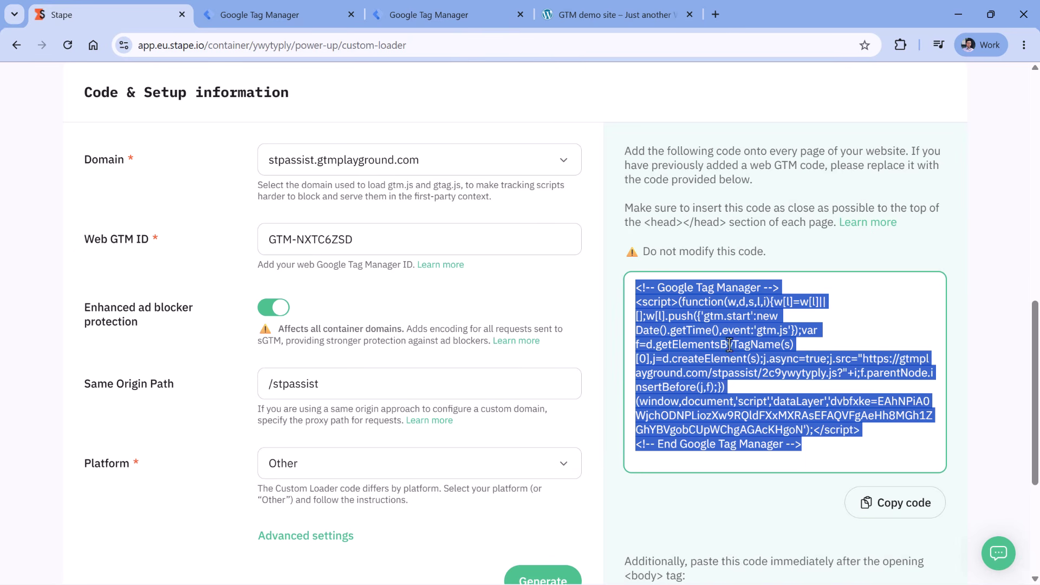
pyautogui.moveTo(778, 473); pyautogui.dragTo(646, 291)
pyautogui.click(296, 15)
pyautogui.click(439, 304)
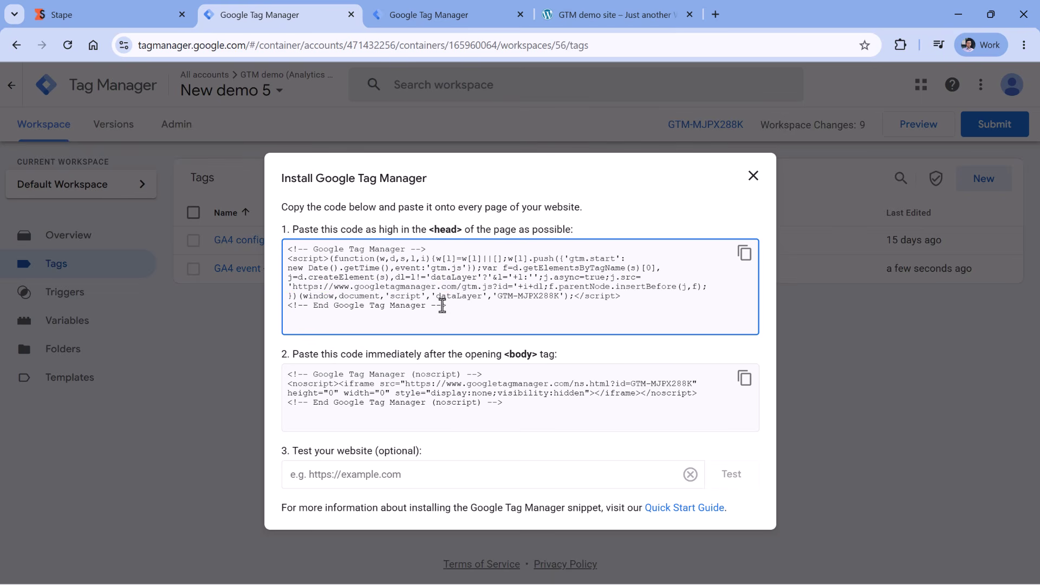
pyautogui.hotkey('ctrl', 'a')
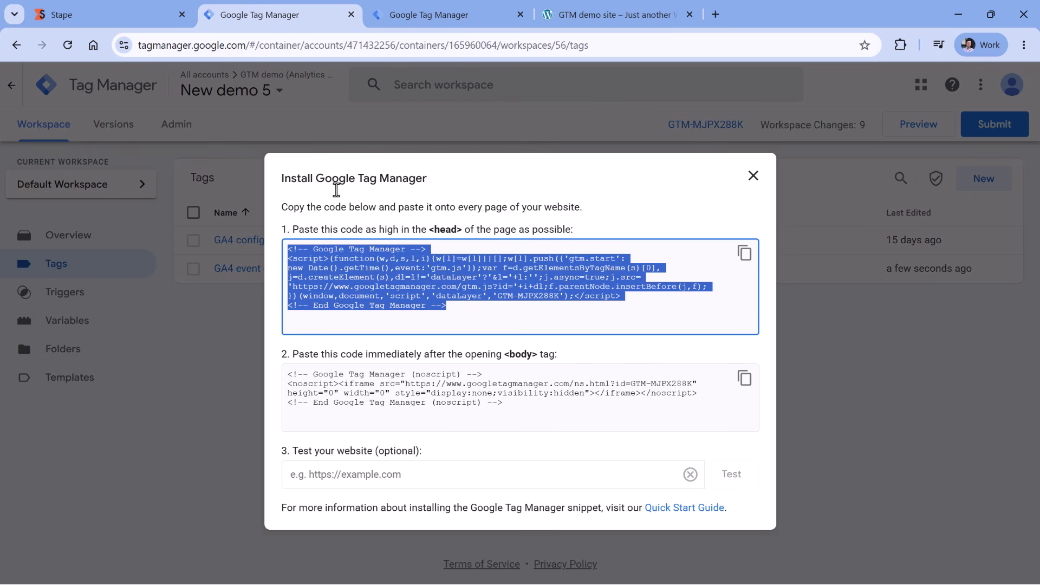
pyautogui.click(122, 18)
pyautogui.click(760, 386)
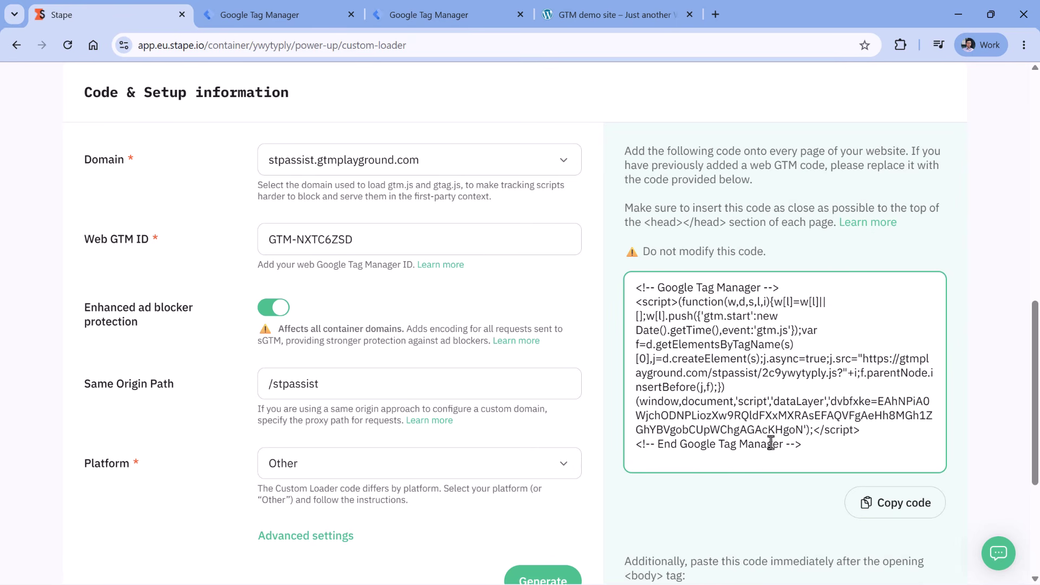
pyautogui.moveTo(864, 359); pyautogui.dragTo(708, 373)
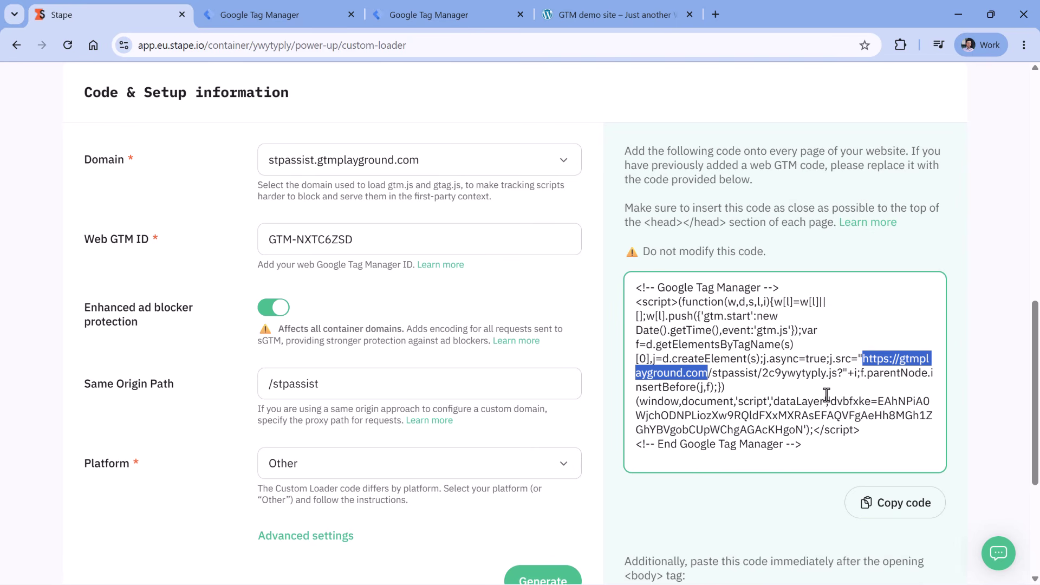
pyautogui.click(764, 307)
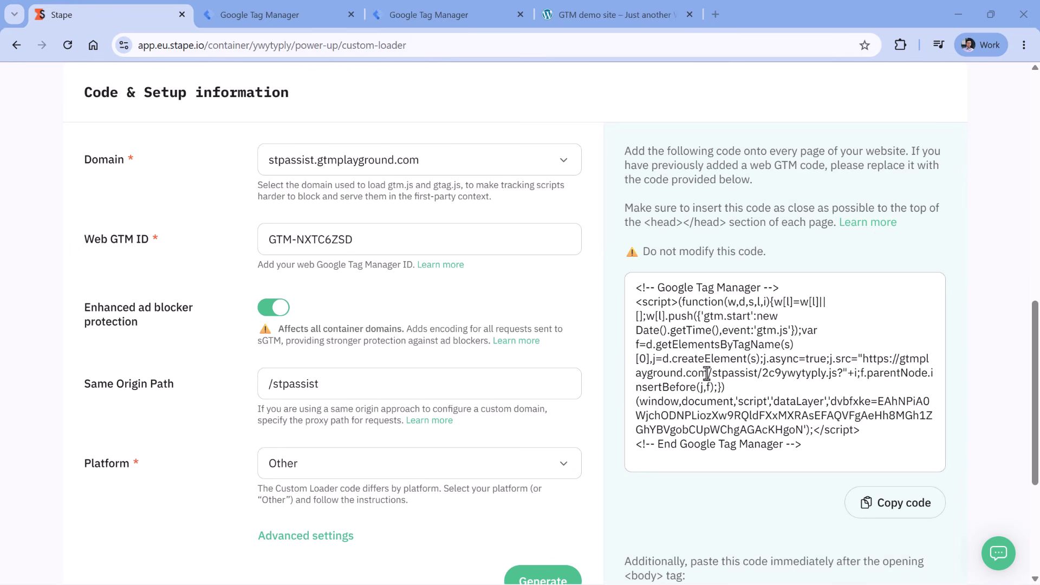
pyautogui.moveTo(708, 374); pyautogui.dragTo(764, 374)
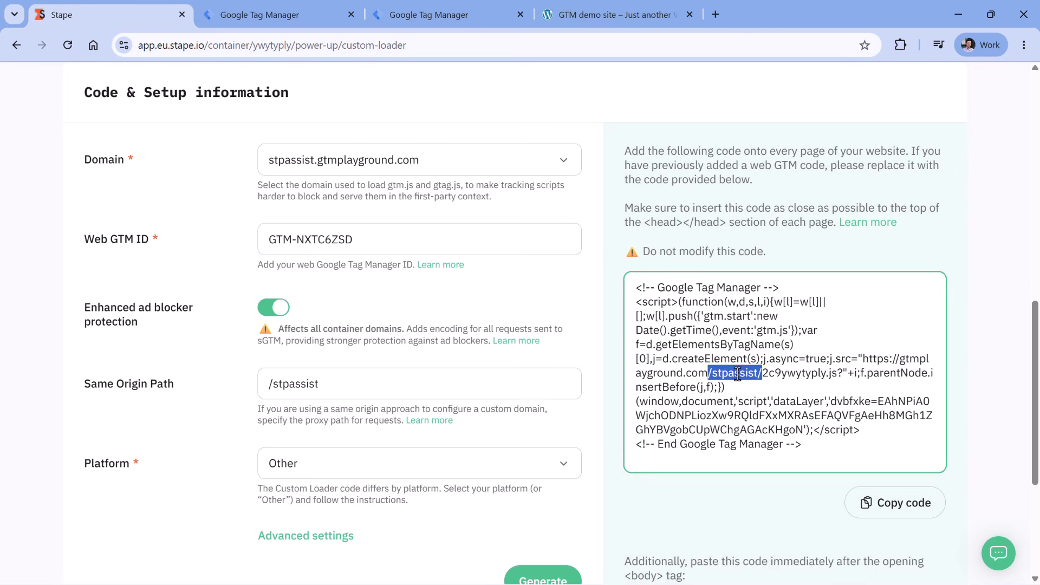
# - Switch to the server container's untitled Facebook Conversion API tag and review its cookie options
pyautogui.click(439, 21)
pyautogui.scroll(7, 360, 248)
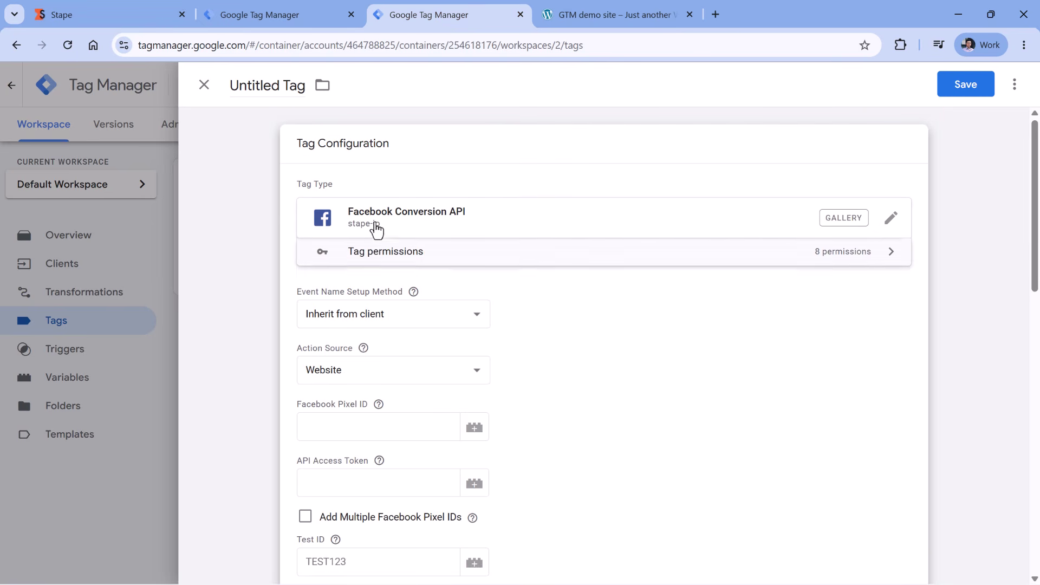
pyautogui.scroll(-5, 477, 211)
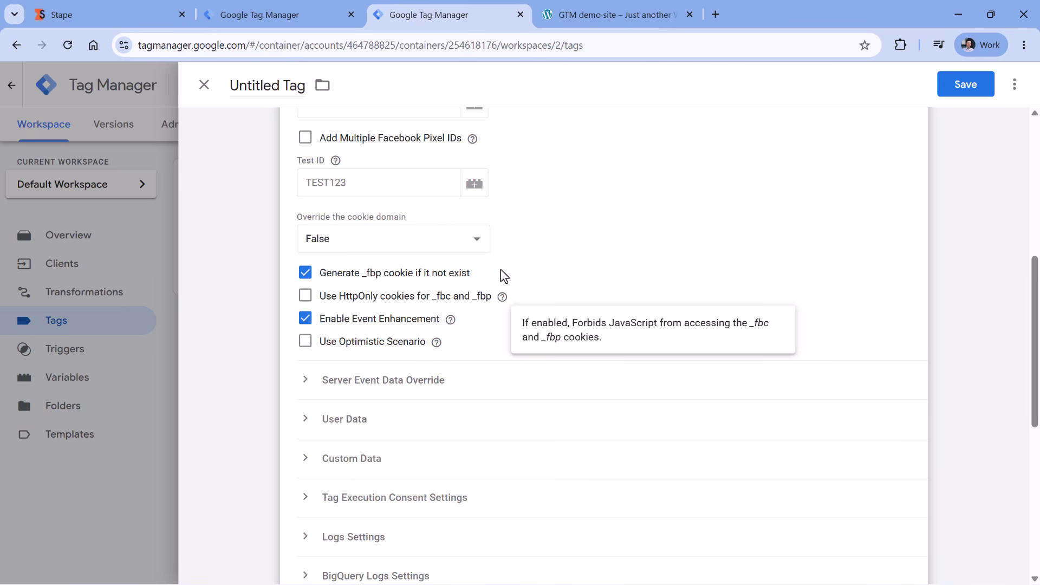
# - Return to Stape and browse the container's list of power-ups
pyautogui.click(88, 10)
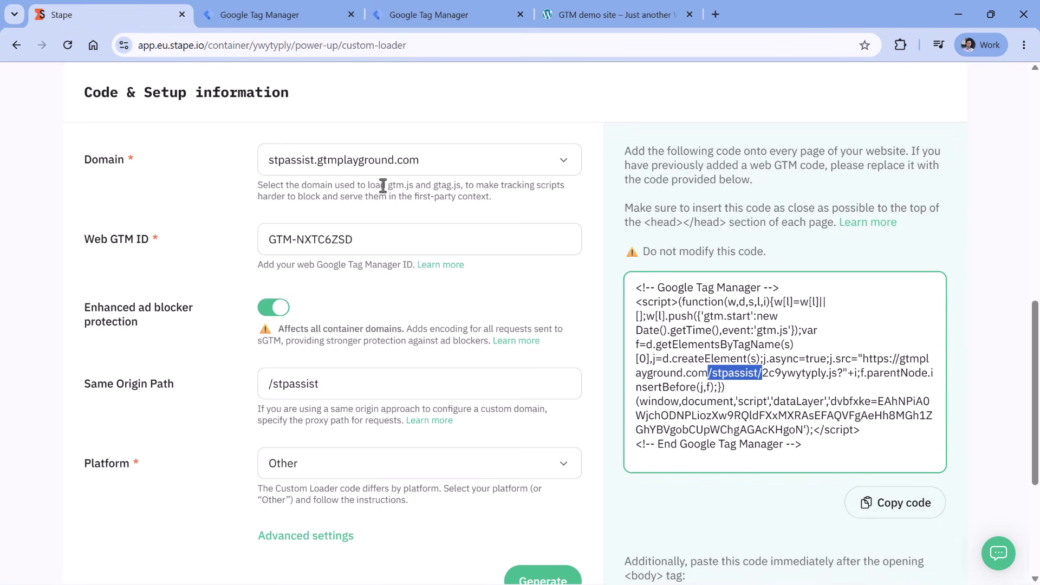
pyautogui.scroll(10, 381, 194)
pyautogui.click(191, 252)
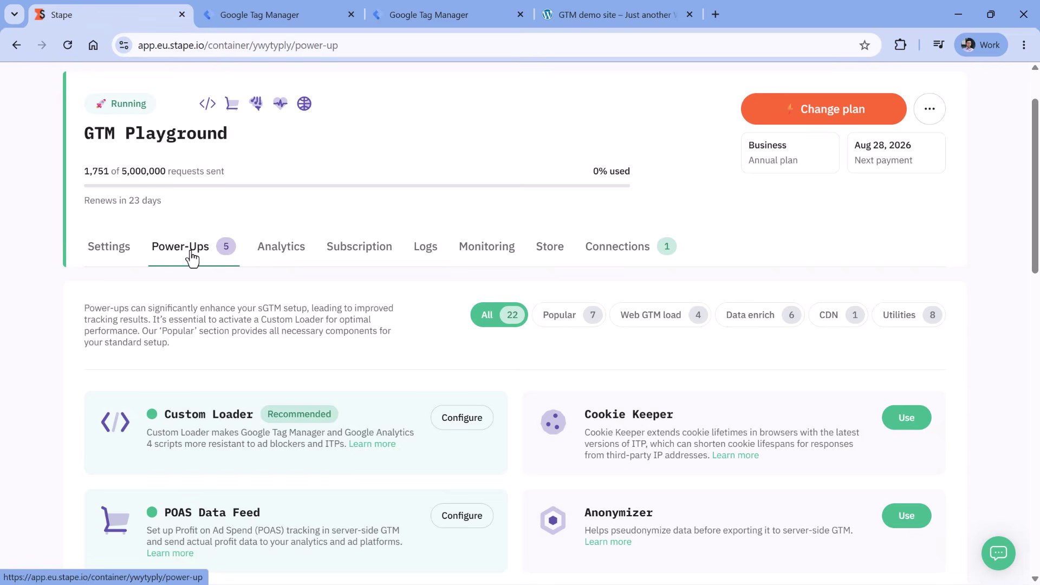
pyautogui.scroll(-3, 425, 251)
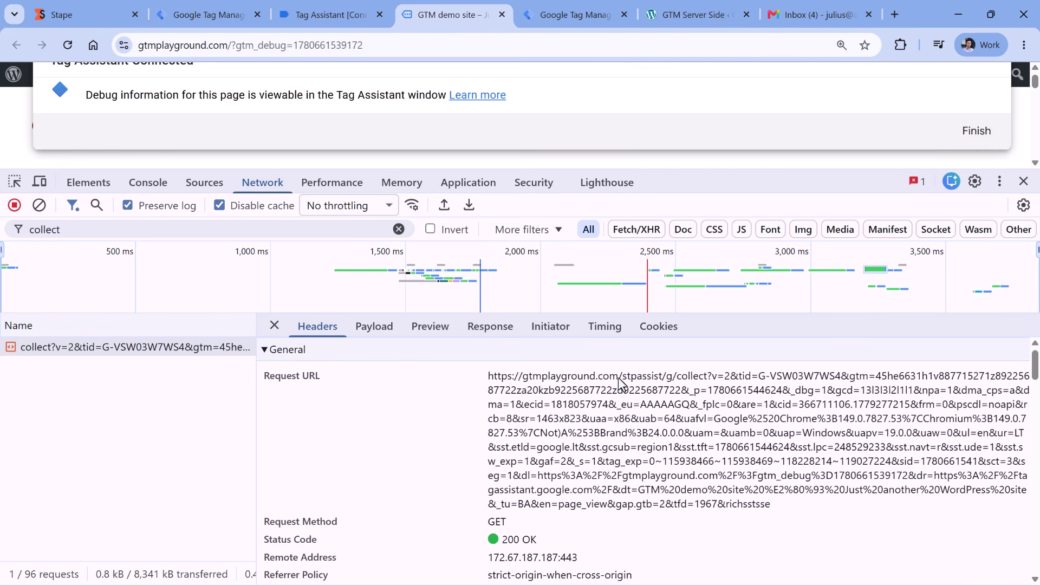
# - Examine the collect request's URL on the GTM demo site, checking its /stpassist path, collect endpoint and measurement ID parameter
pyautogui.moveTo(621, 383); pyautogui.dragTo(663, 384)
pyautogui.click(670, 387)
pyautogui.moveTo(510, 381); pyautogui.dragTo(782, 499)
pyautogui.click(675, 393)
pyautogui.click(782, 499)
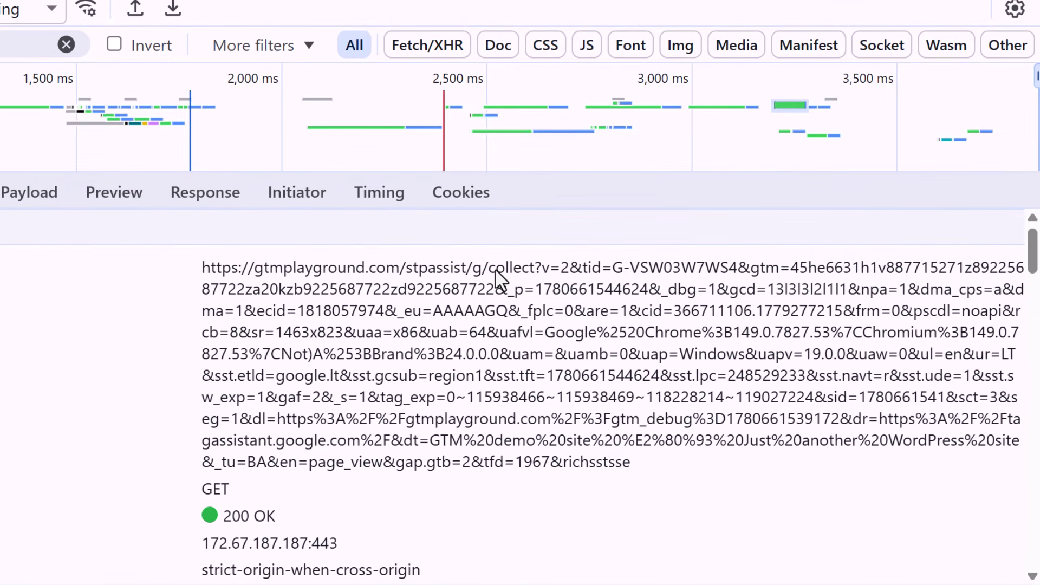
pyautogui.moveTo(489, 269); pyautogui.dragTo(726, 358)
pyautogui.click(718, 315)
pyautogui.moveTo(583, 275); pyautogui.dragTo(739, 271)
pyautogui.click(739, 273)
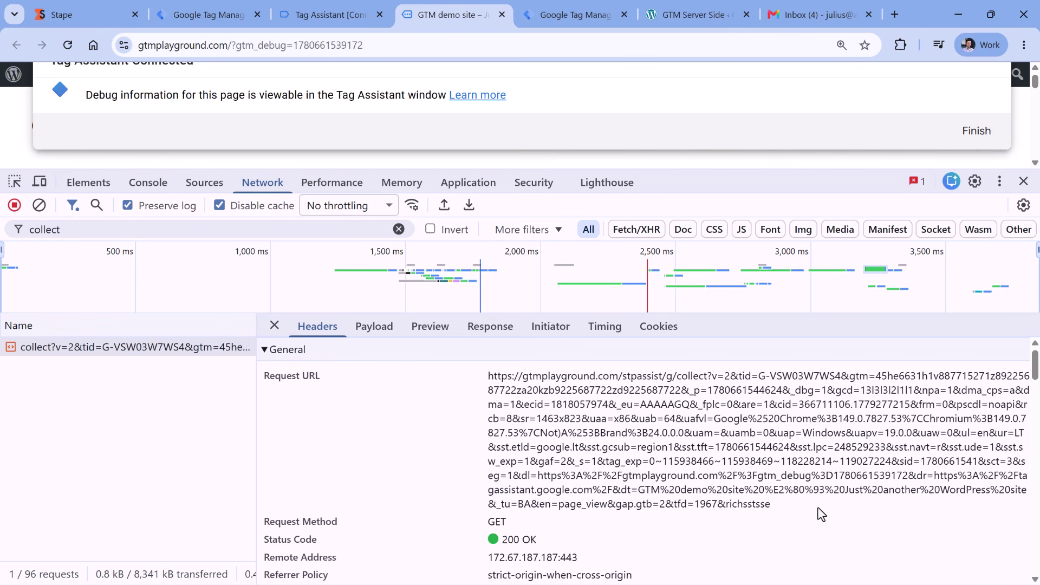
# - Examine the collect request's readable query parameters alongside Stape's Enhanced ad blocker protection setting
pyautogui.moveTo(790, 505); pyautogui.dragTo(667, 376)
pyautogui.click(487, 376)
pyautogui.click(773, 520)
pyautogui.moveTo(740, 378); pyautogui.dragTo(772, 383)
pyautogui.moveTo(773, 512); pyautogui.dragTo(735, 410)
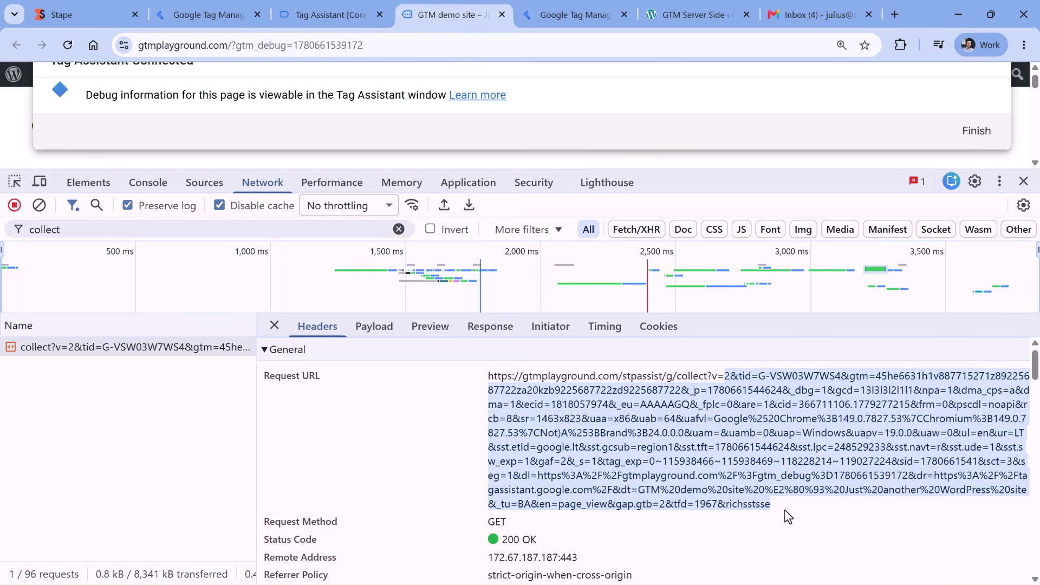
pyautogui.click(81, 16)
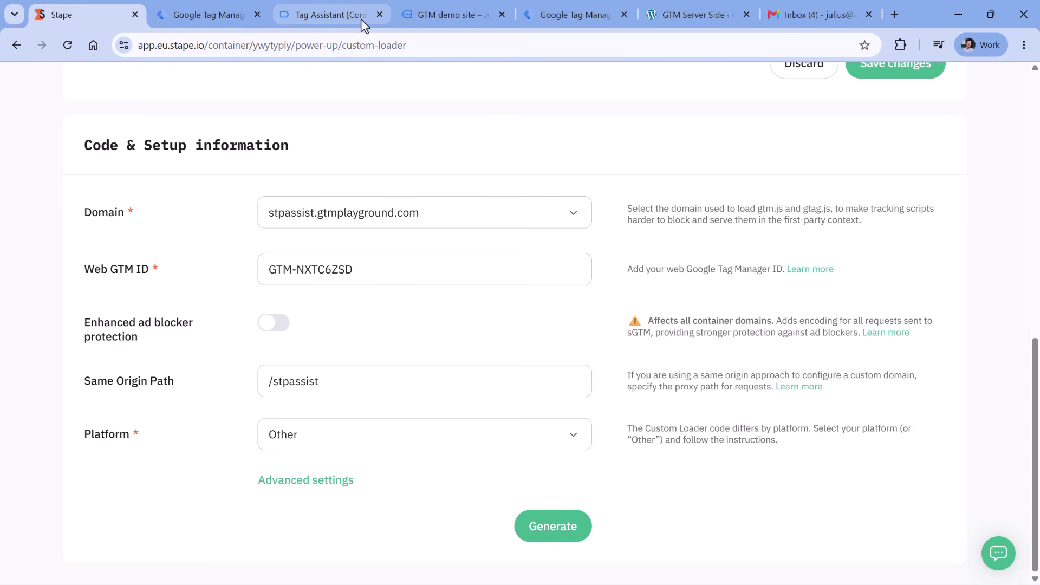
pyautogui.click(431, 19)
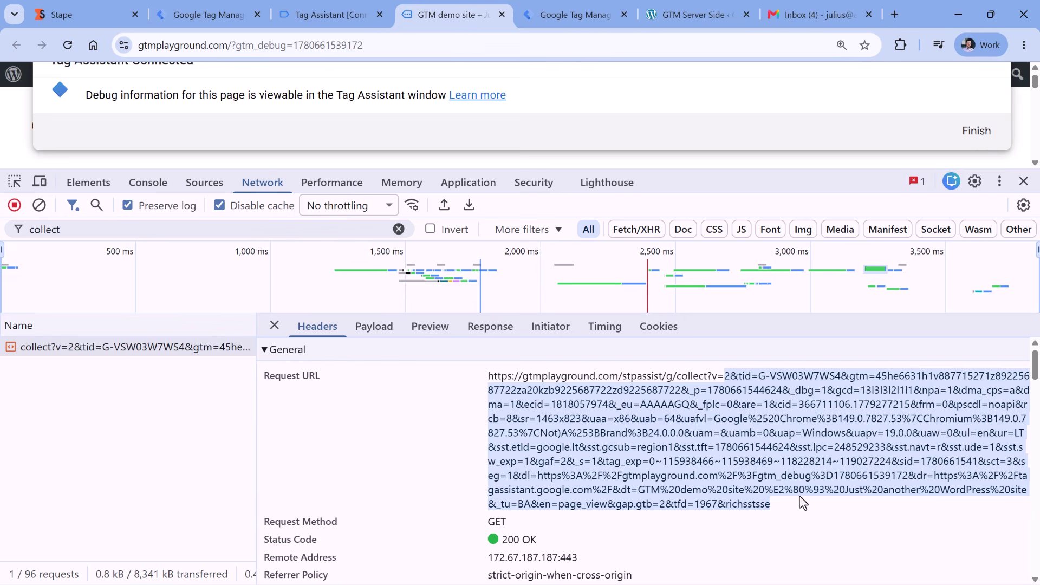
pyautogui.moveTo(770, 504); pyautogui.dragTo(712, 380)
# - Turn on Enhanced ad blocker protection in Stape's Custom Loader and generate the code
pyautogui.click(91, 12)
pyautogui.click(286, 332)
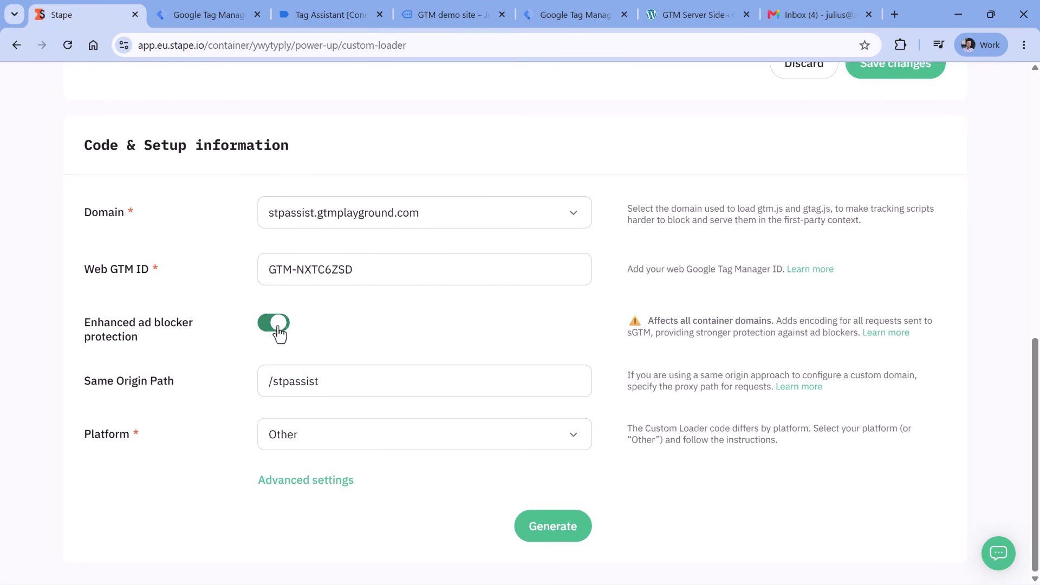
pyautogui.click(564, 534)
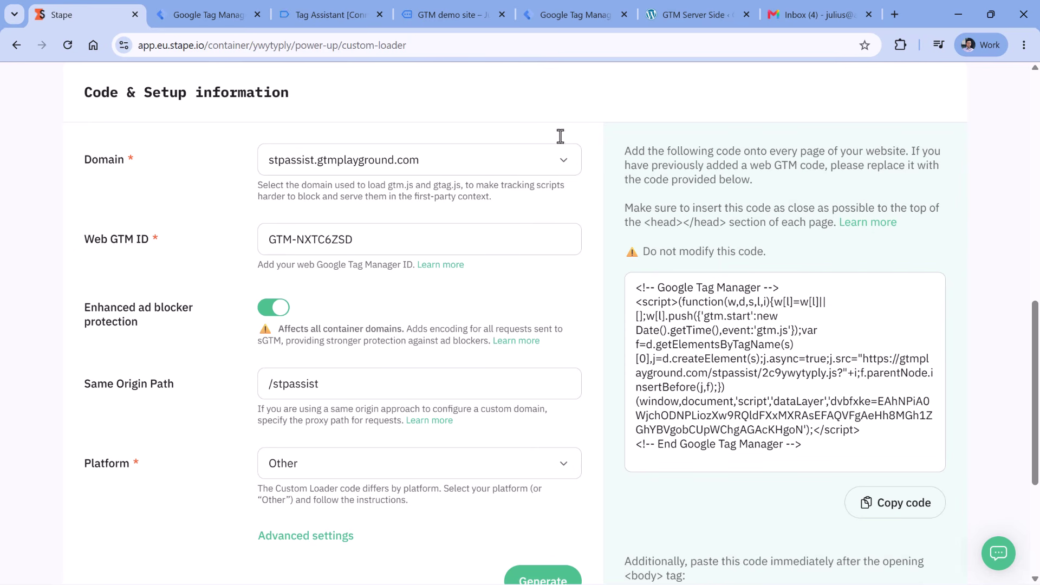
# - Return to the GTM demo site and examine the encoded query string of the selected stpassist request
pyautogui.click(447, 22)
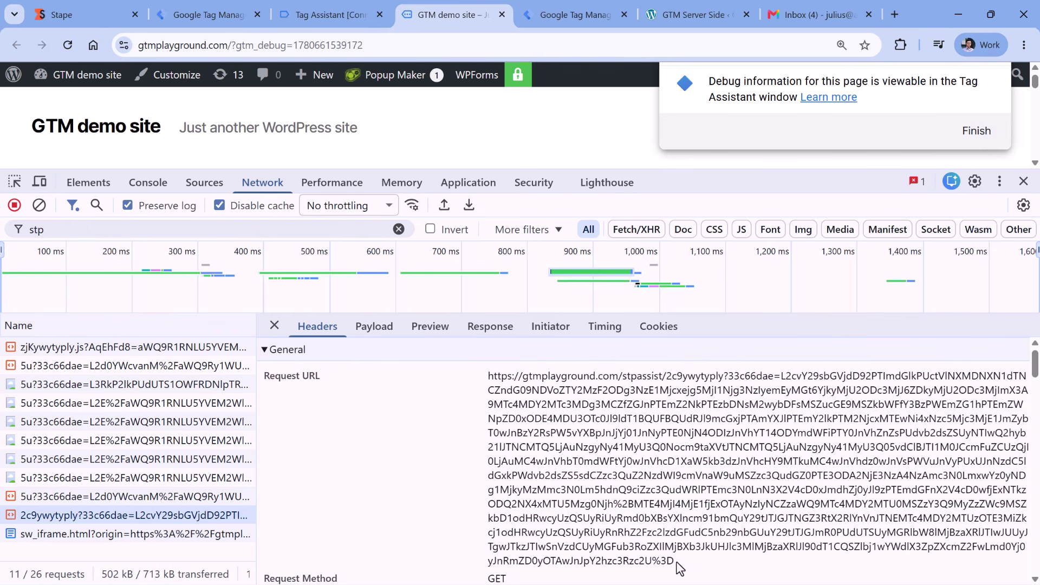
pyautogui.moveTo(676, 564); pyautogui.dragTo(783, 381)
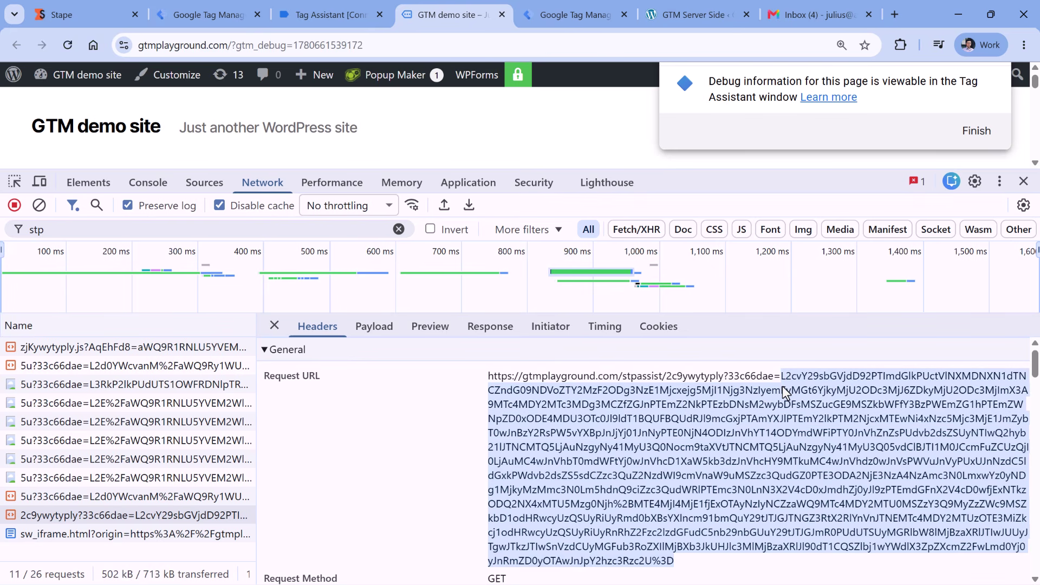